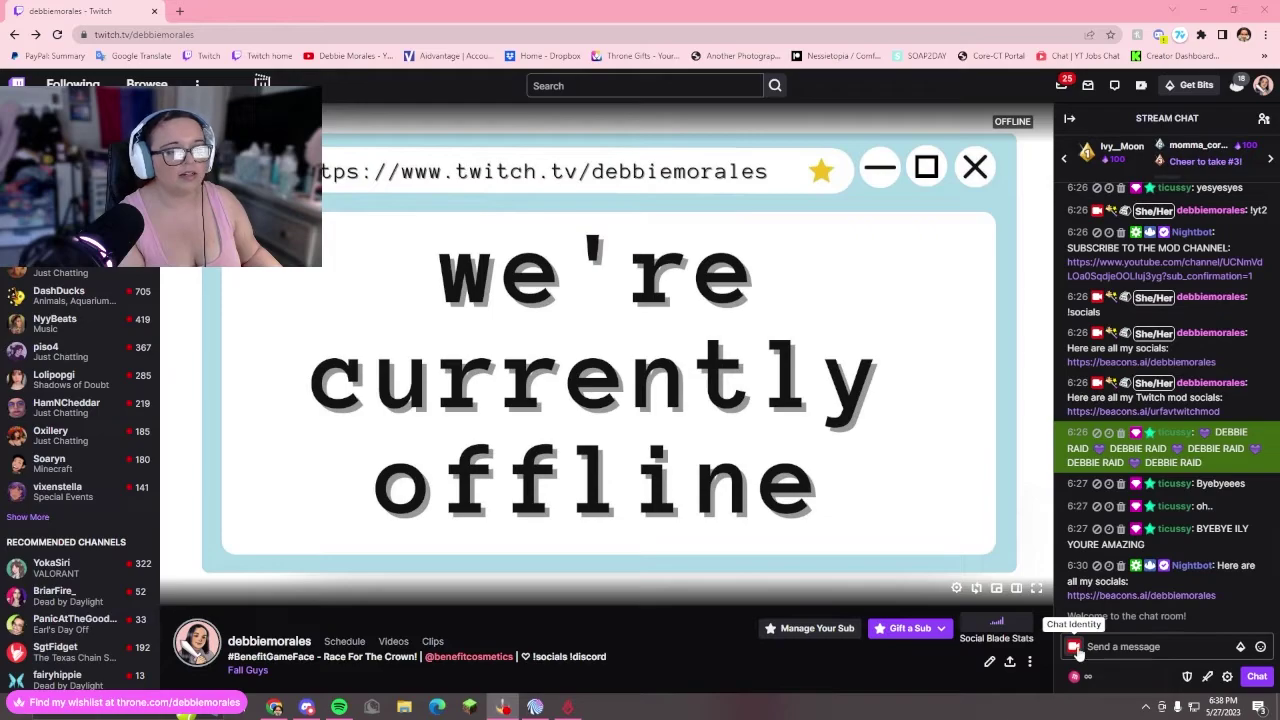
# Step: Open the Chat Identity panel and highlight its Global Badge heading
pyautogui.click(1075, 648)
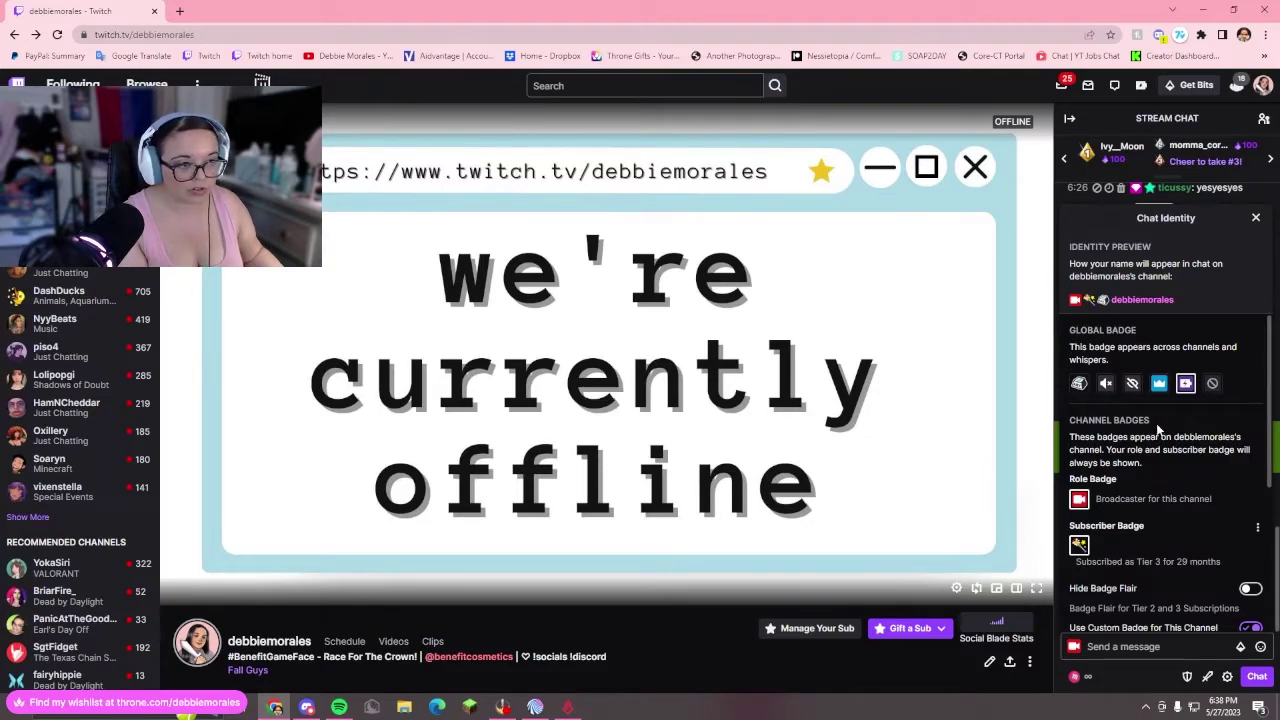
pyautogui.scroll(-2, 1156, 500)
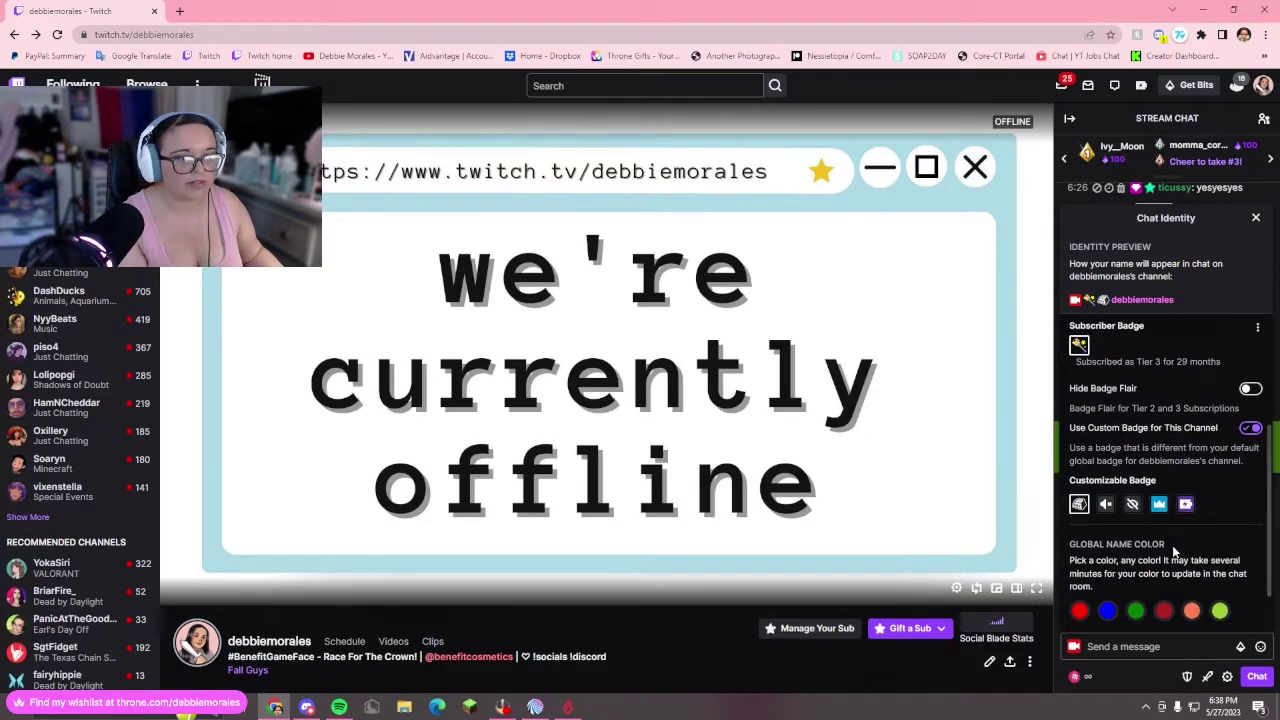
pyautogui.scroll(2, 1110, 480)
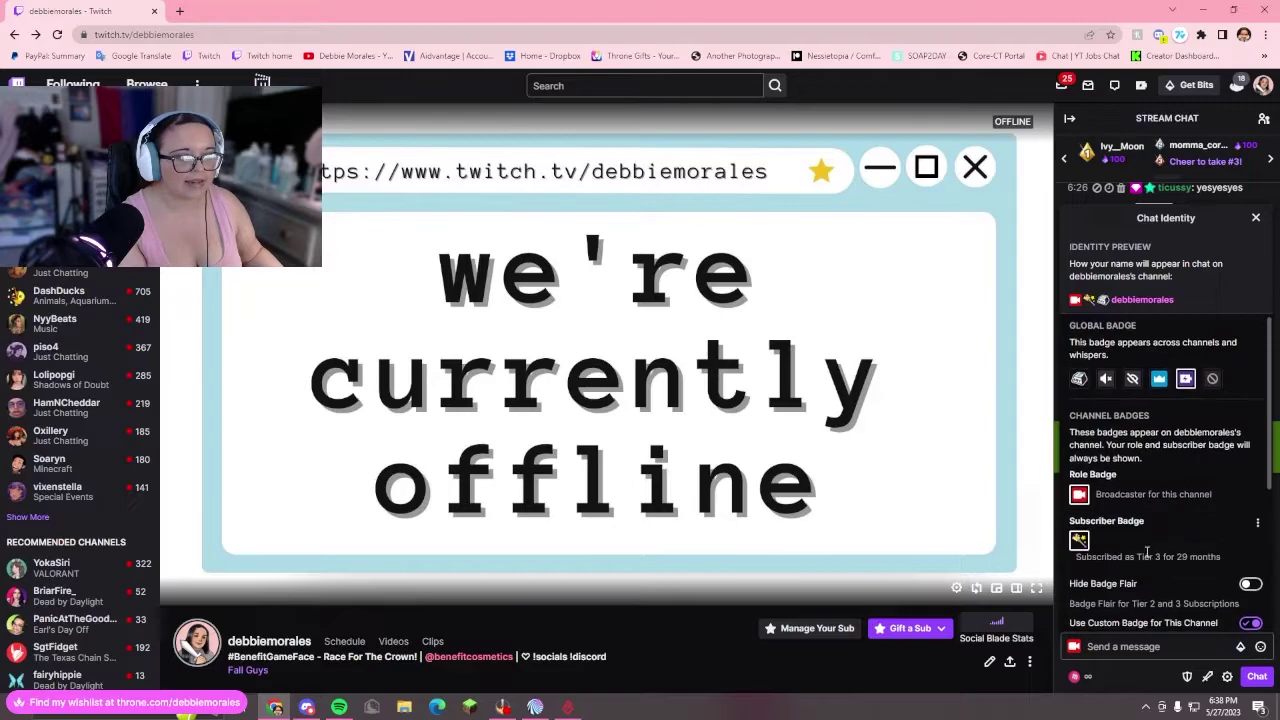
pyautogui.scroll(-3, 1182, 468)
pyautogui.scroll(3, 1140, 460)
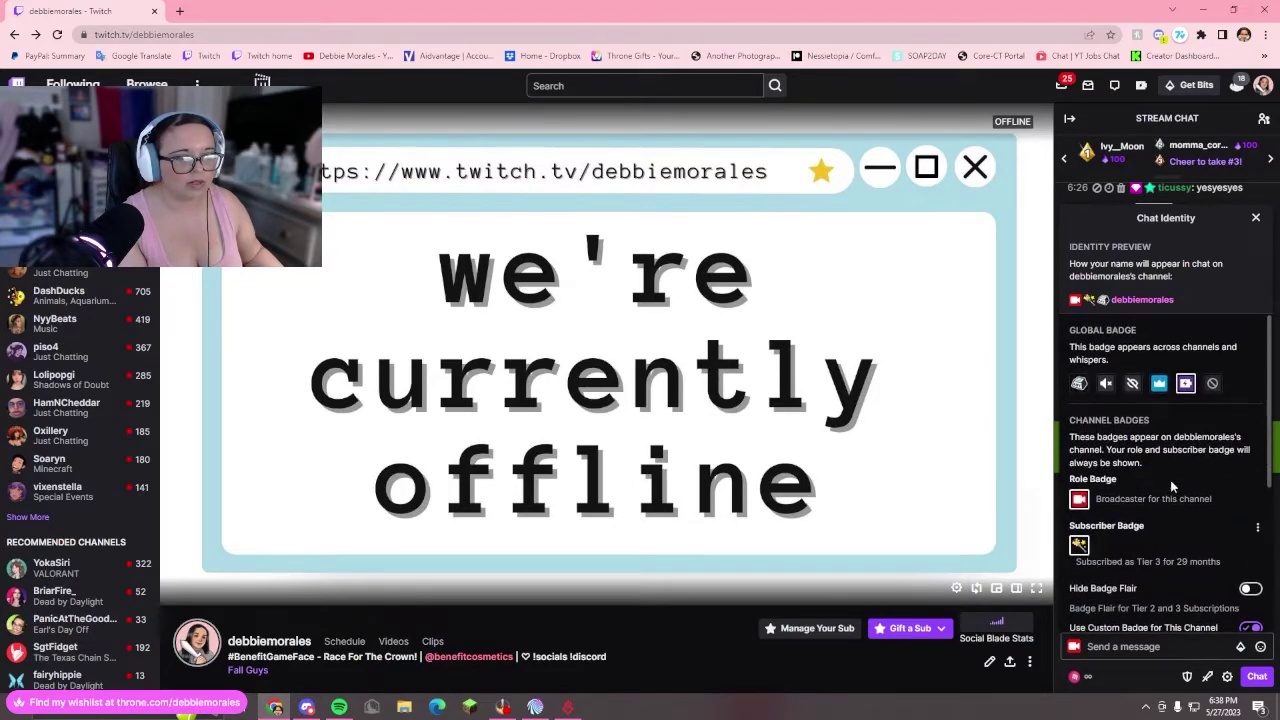
pyautogui.moveTo(1140, 330); pyautogui.dragTo(1078, 331)
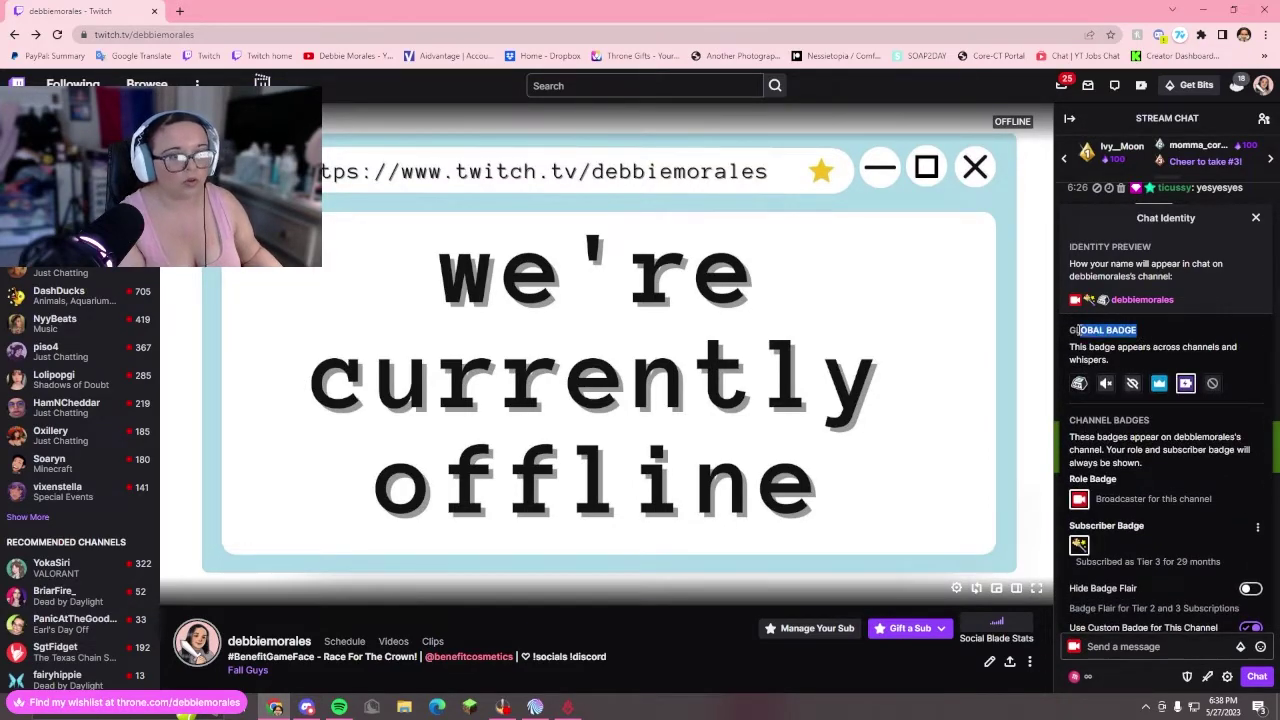
pyautogui.click(1152, 345)
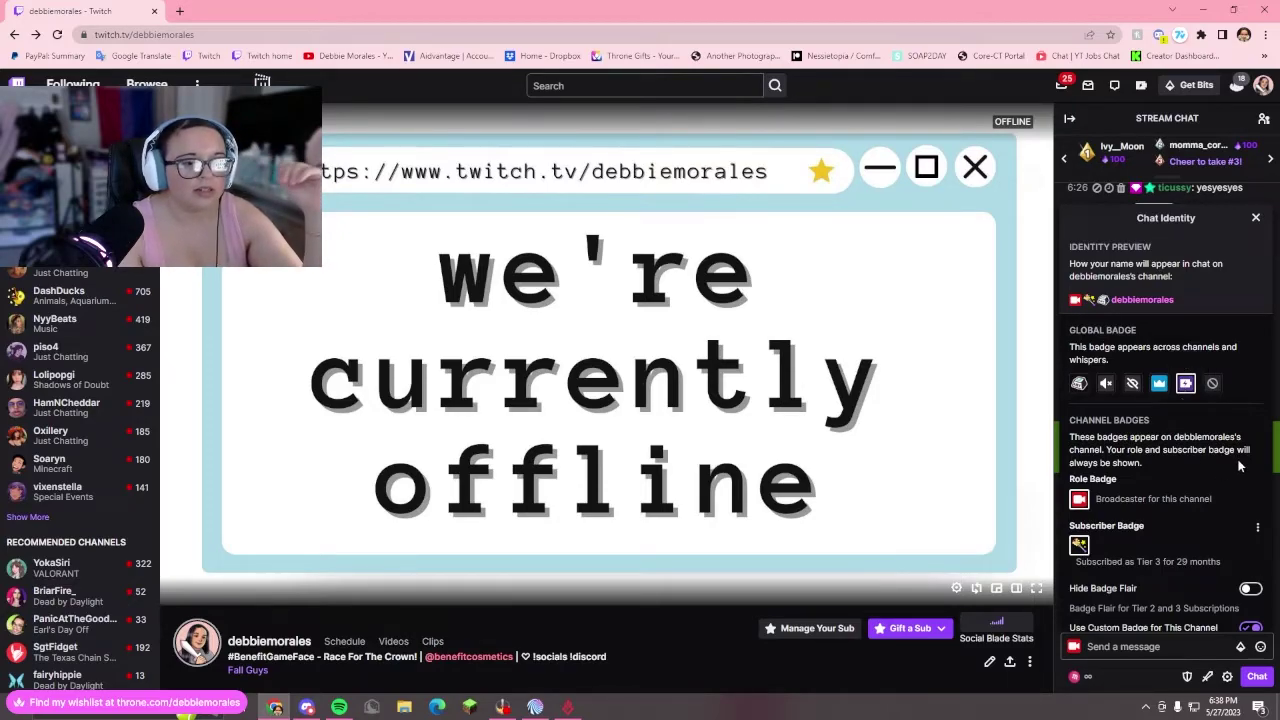
# Step: Highlight the Role Badge and Subscriber Badge labels and reveal the subscriber badge's name
pyautogui.scroll(-1, 1178, 474)
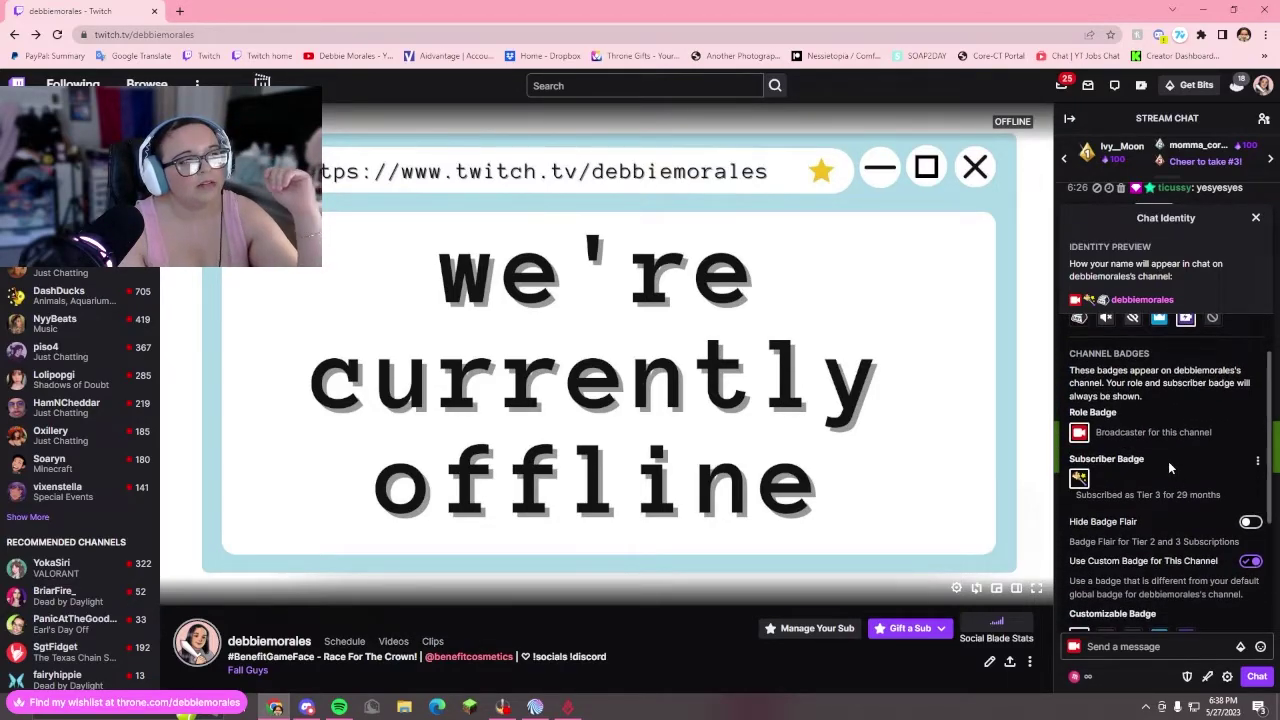
pyautogui.moveTo(1117, 412); pyautogui.dragTo(1081, 414)
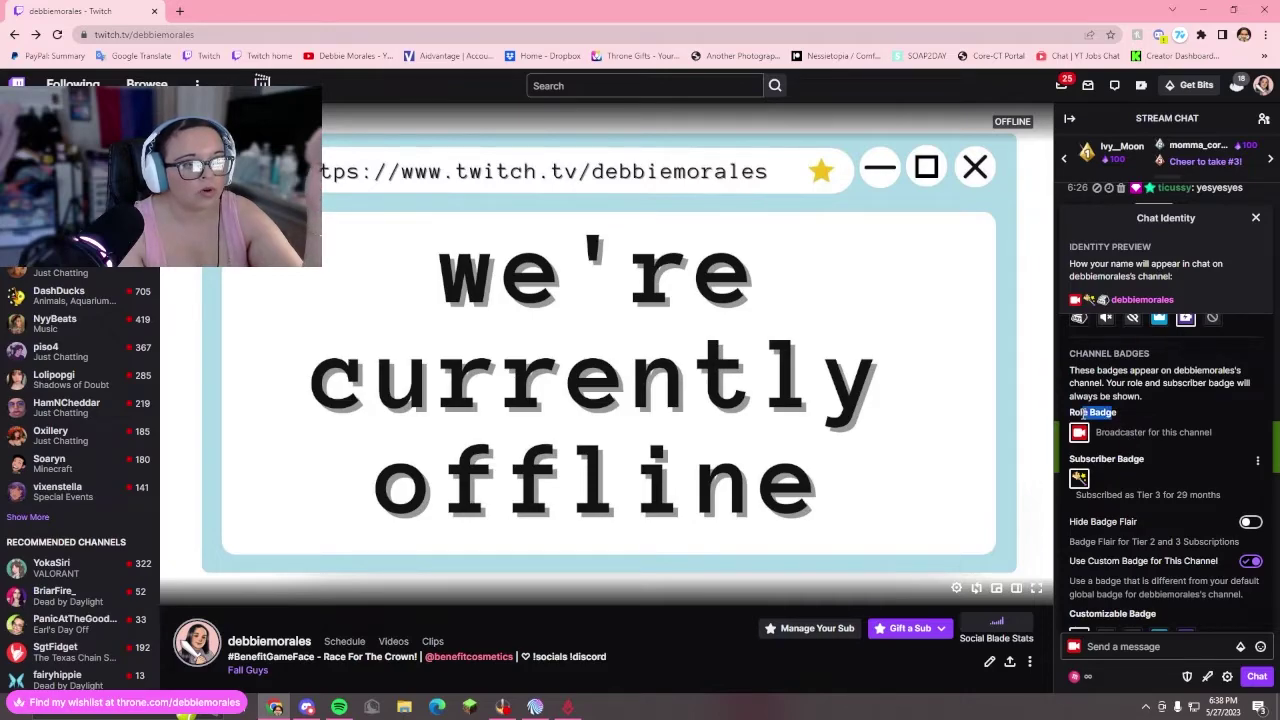
pyautogui.moveTo(1151, 460); pyautogui.dragTo(1104, 458)
pyautogui.click(1104, 456)
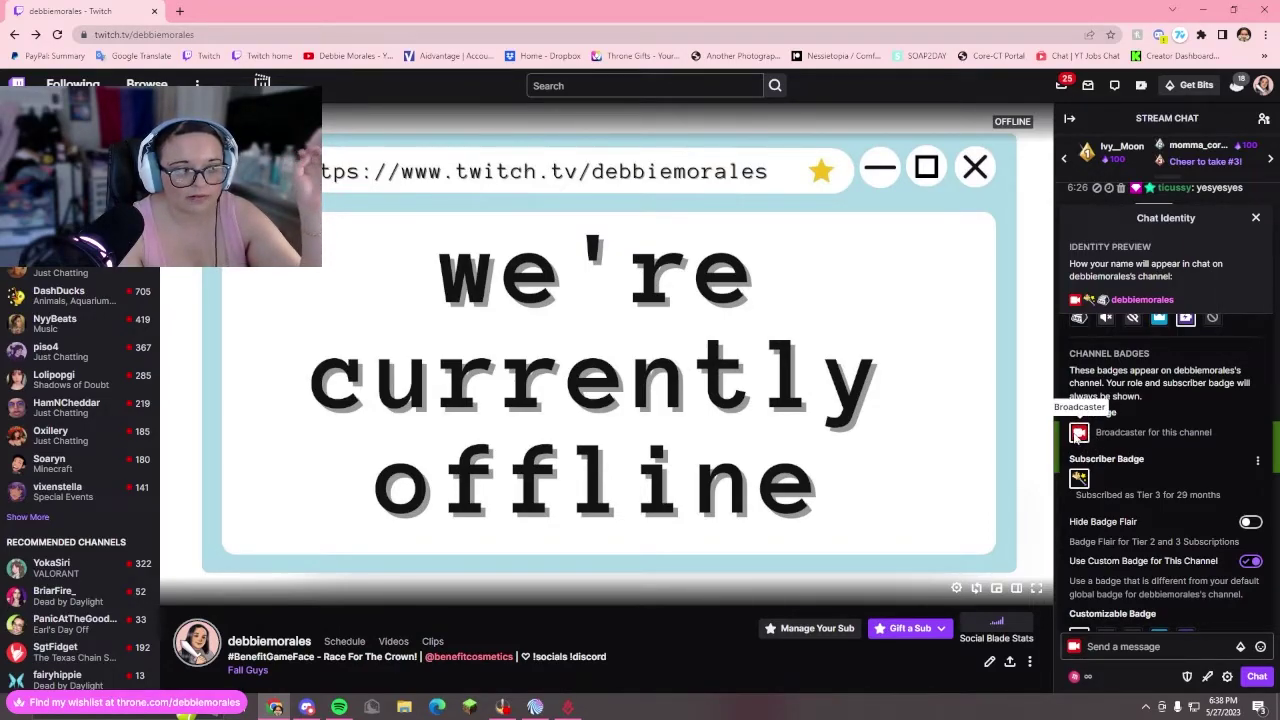
pyautogui.moveTo(1147, 461); pyautogui.dragTo(1078, 460)
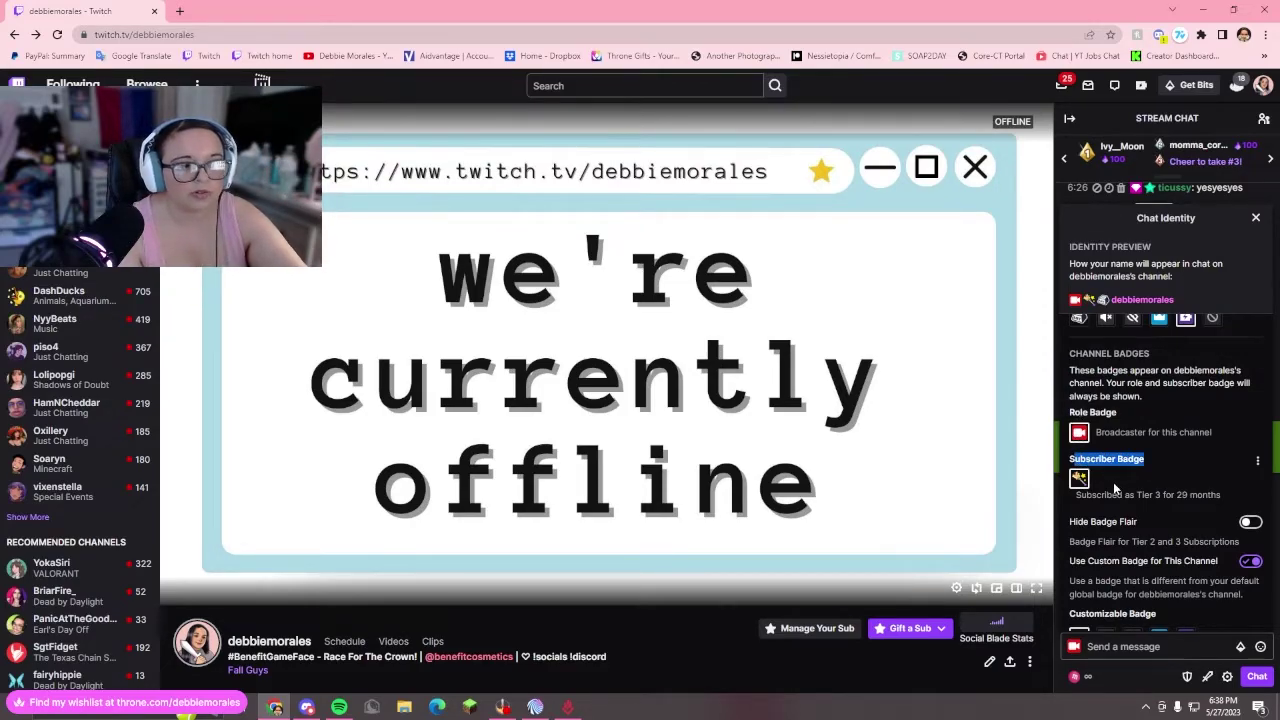
pyautogui.click(1083, 480)
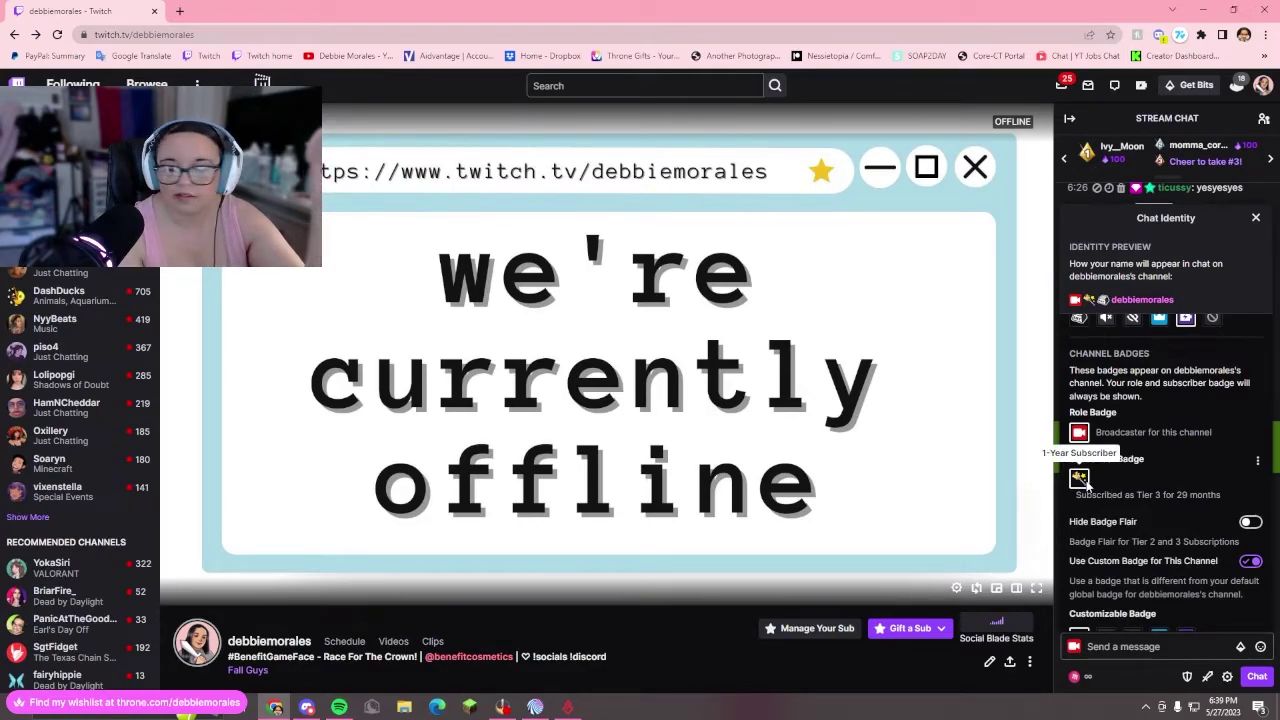
pyautogui.click(1250, 523)
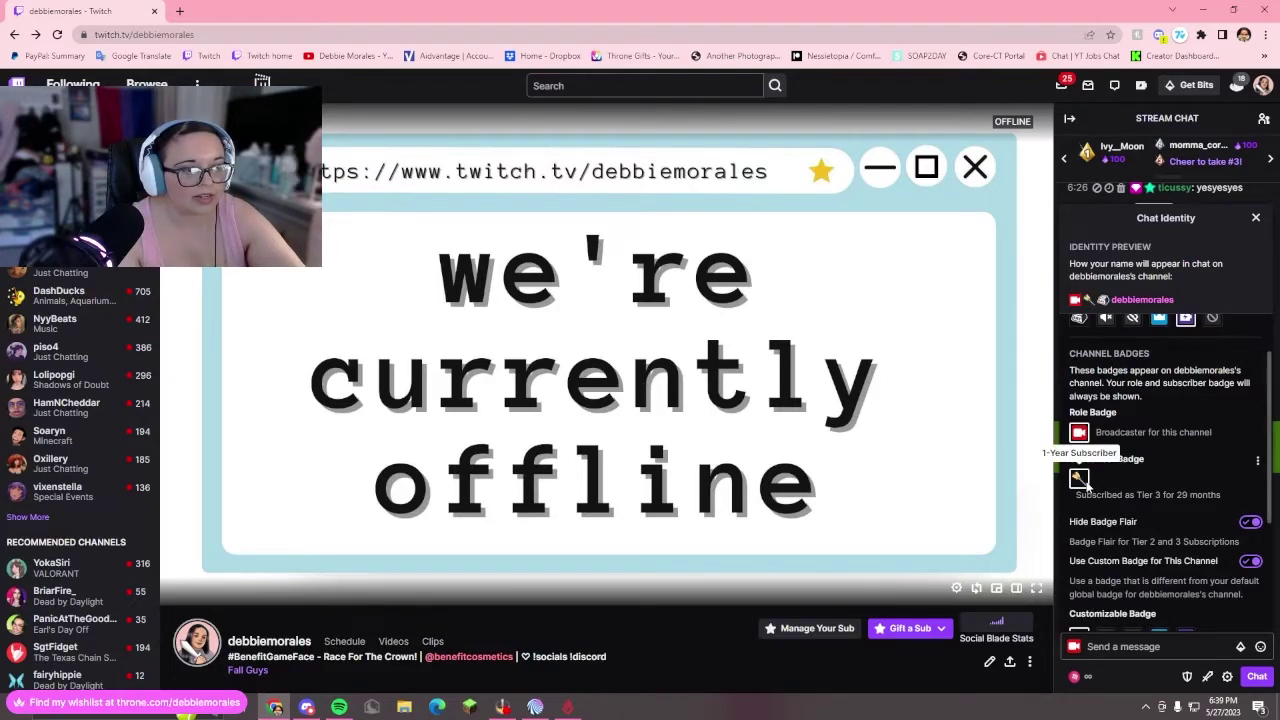
pyautogui.click(1250, 522)
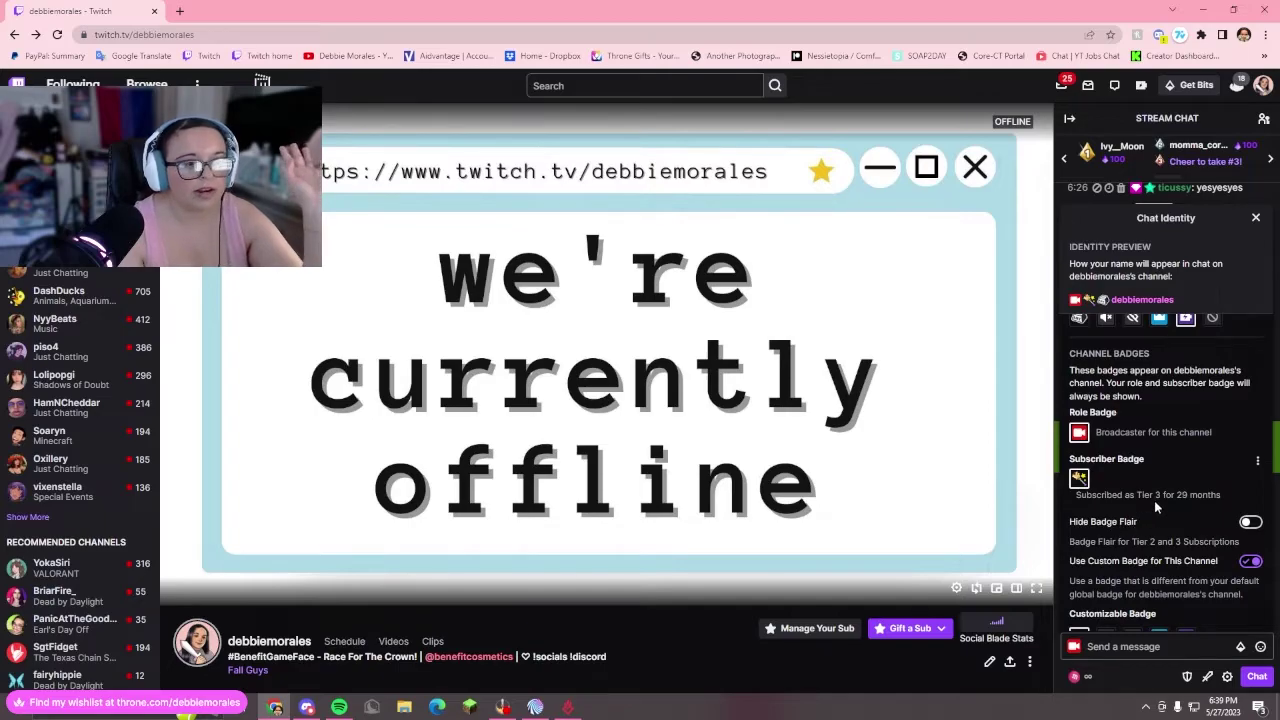
pyautogui.scroll(-1, 1154, 500)
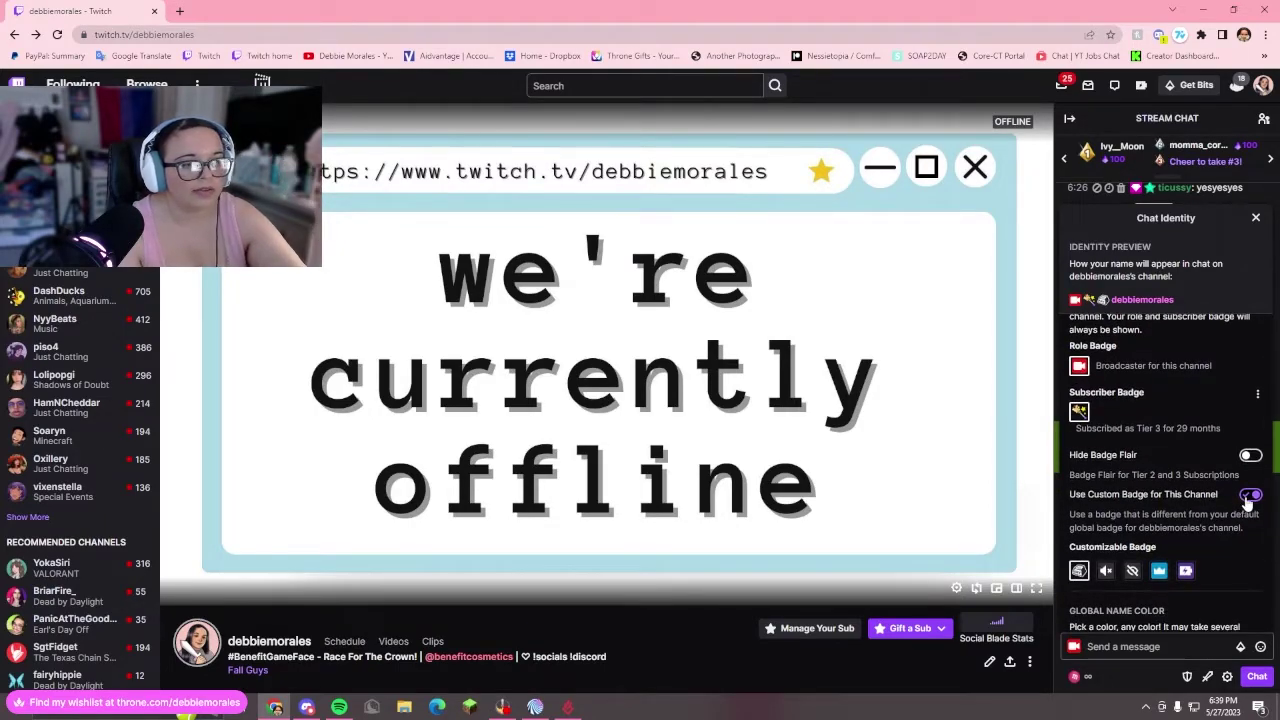
pyautogui.scroll(2, 1228, 503)
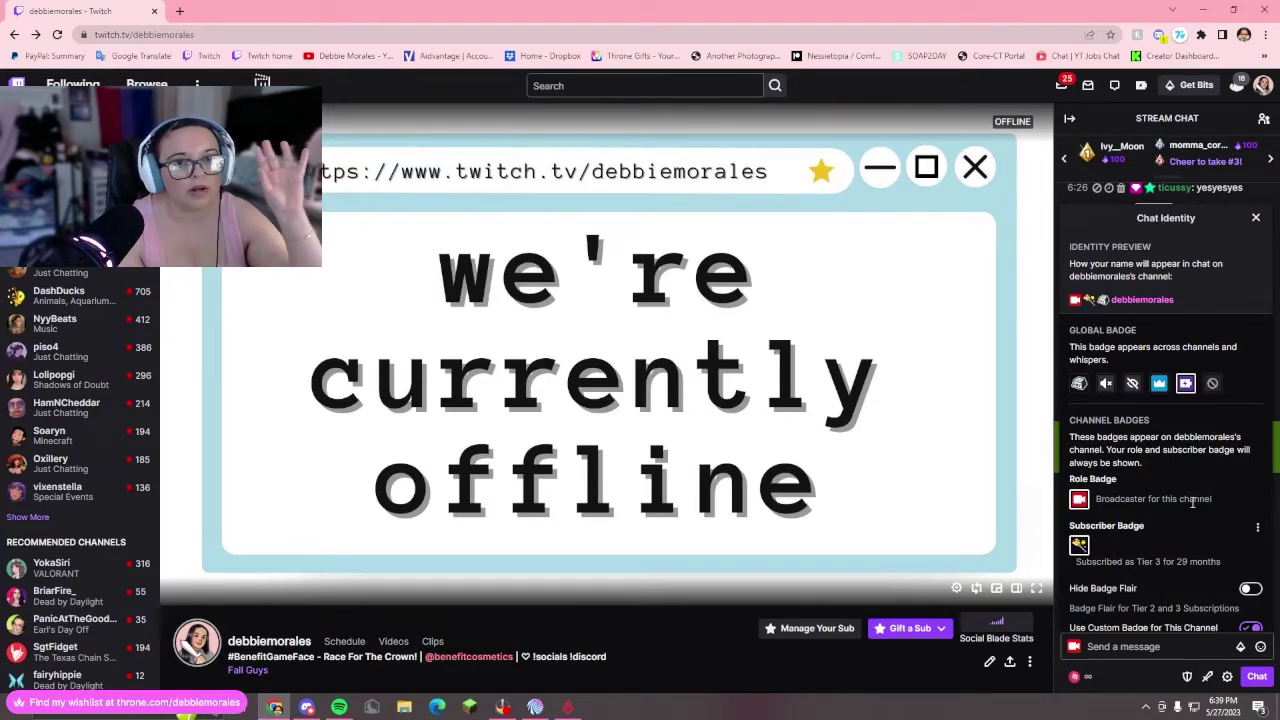
pyautogui.scroll(-1, 1174, 502)
pyautogui.scroll(-3, 1174, 502)
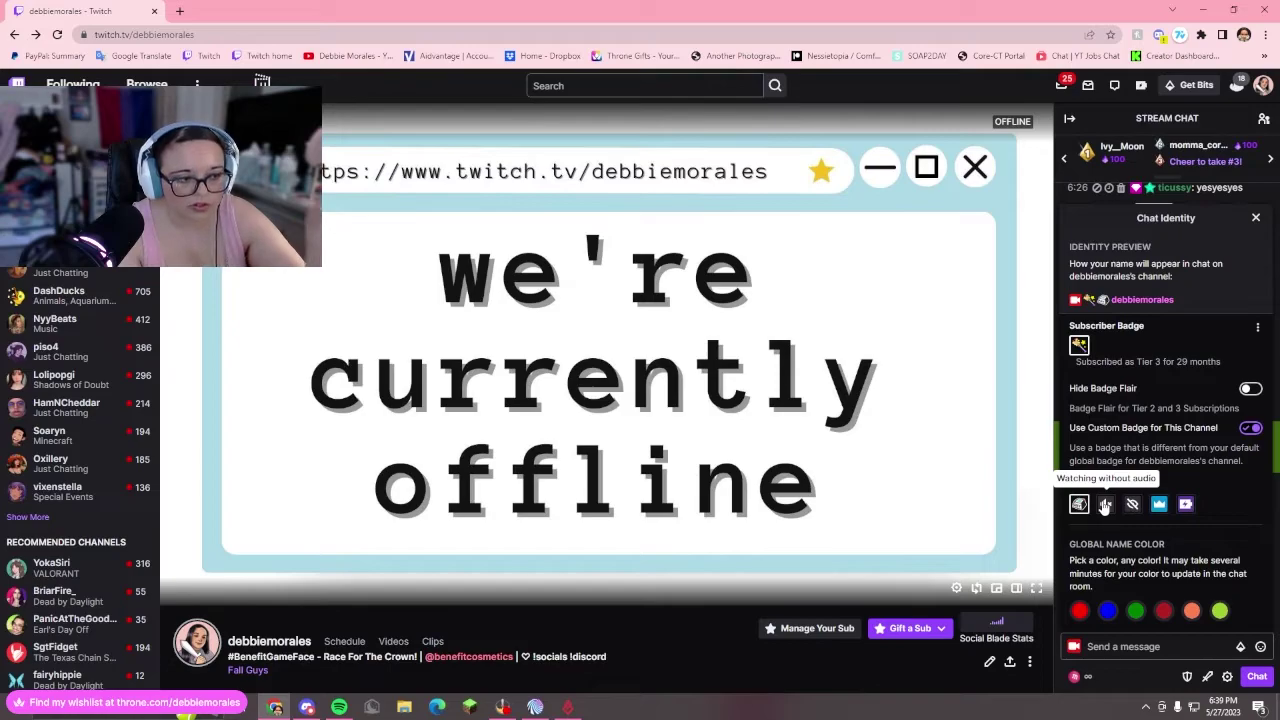
pyautogui.scroll(-1, 1110, 510)
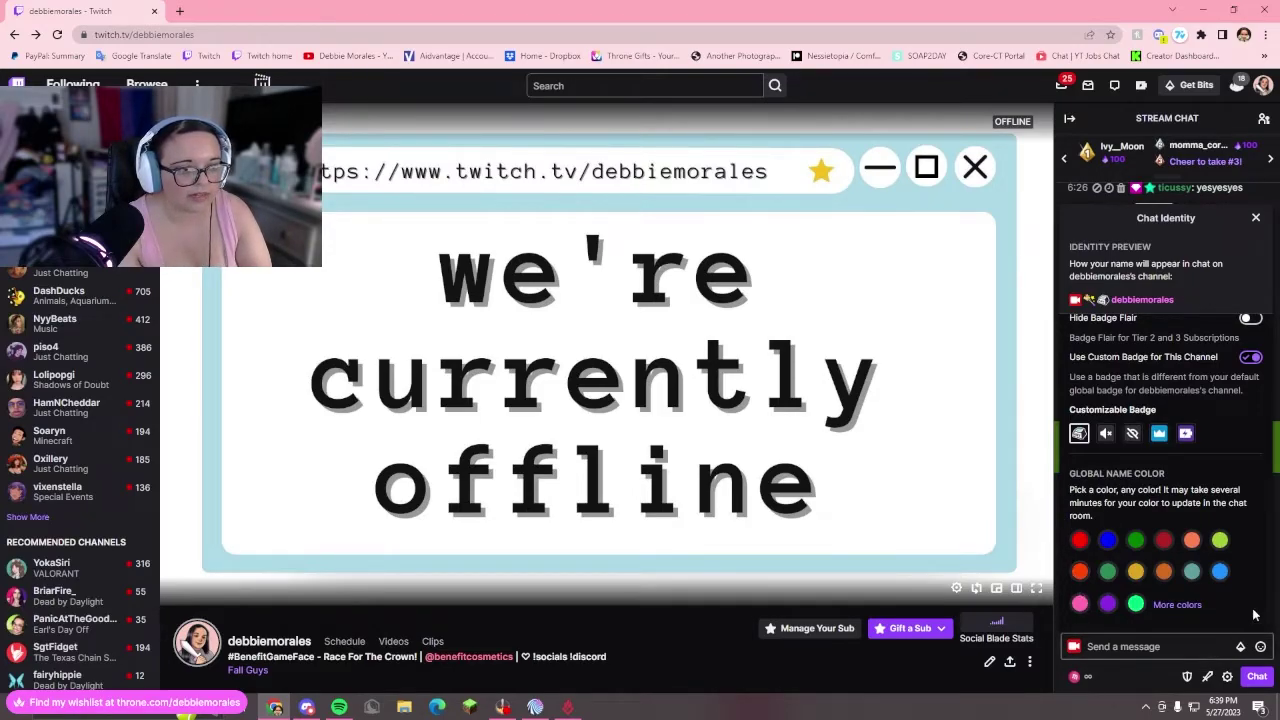
# Step: Expand the name colour choices and try the purple and monkey emoticon sets
pyautogui.click(1180, 605)
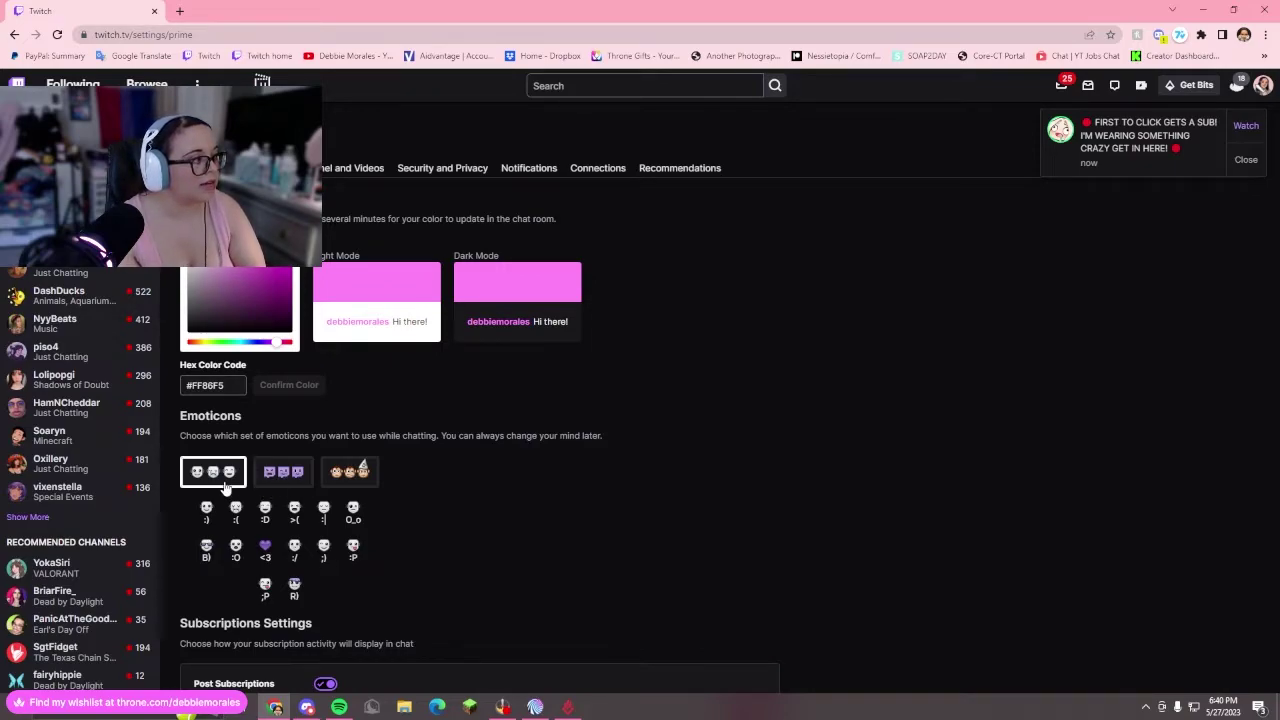
pyautogui.click(284, 476)
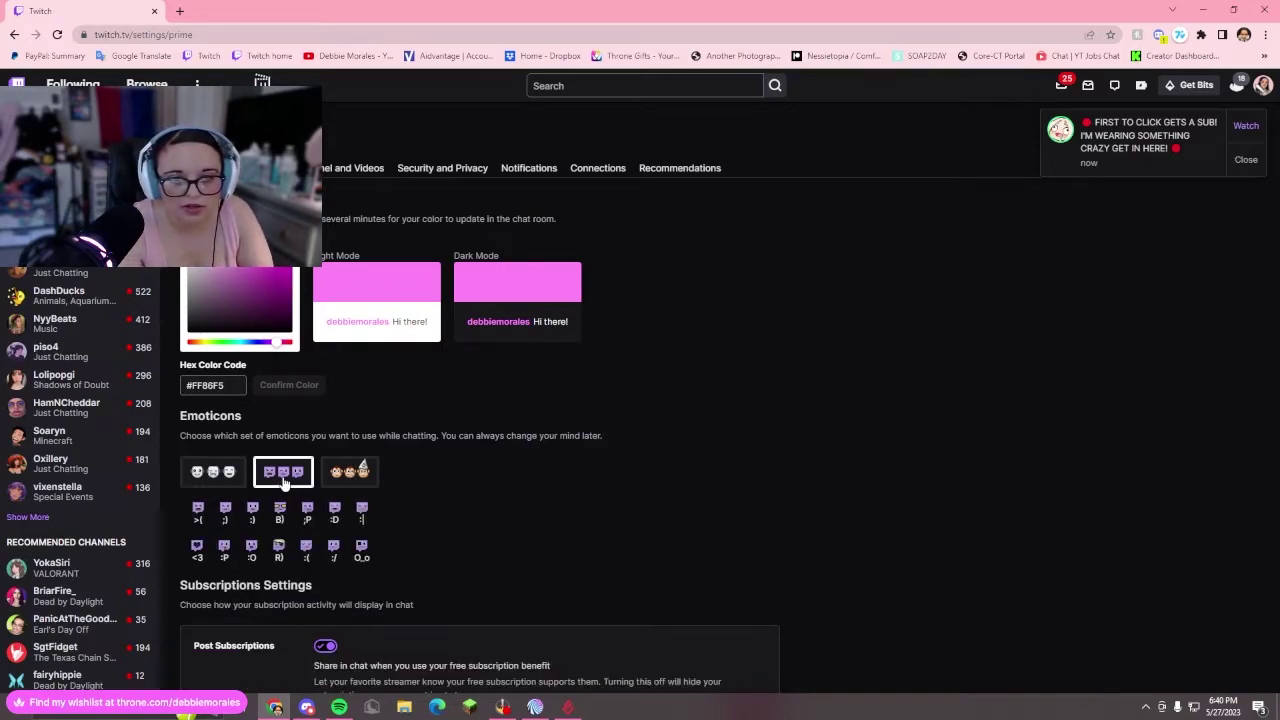
pyautogui.click(351, 486)
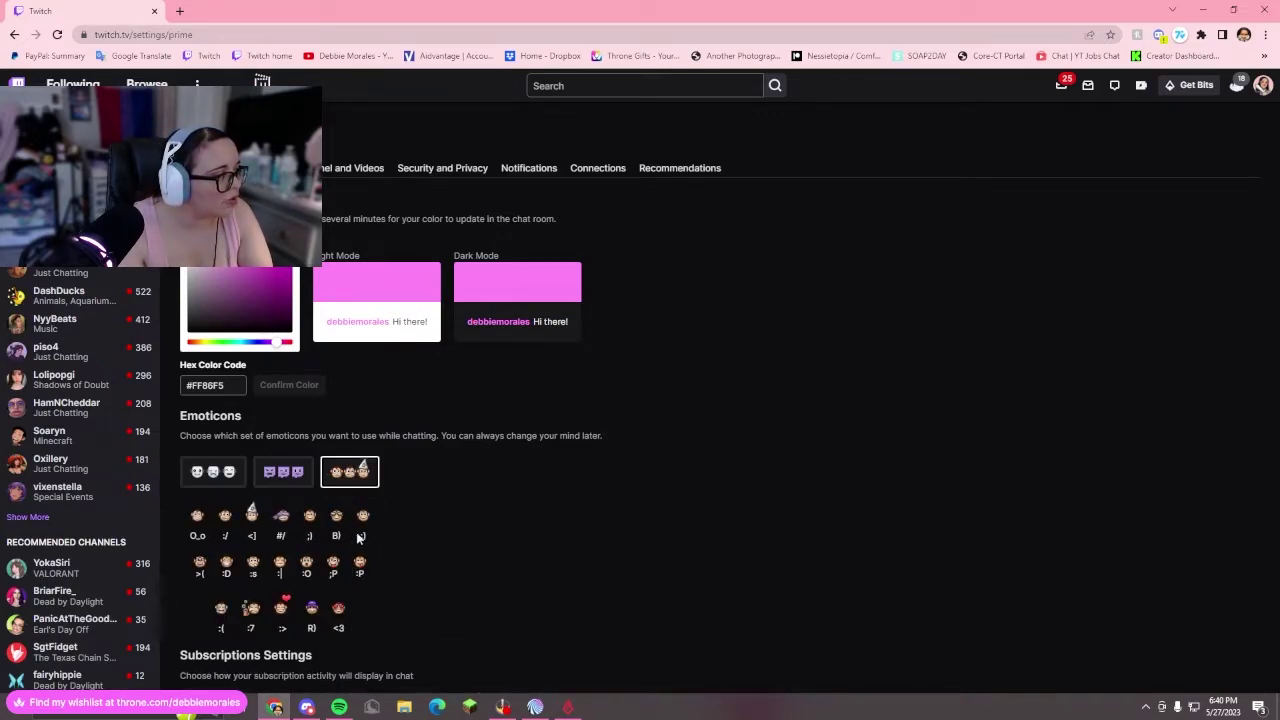
pyautogui.scroll(-1, 337, 520)
# Step: Settle on the white emoticon set and return to the channel's home page
pyautogui.click(228, 372)
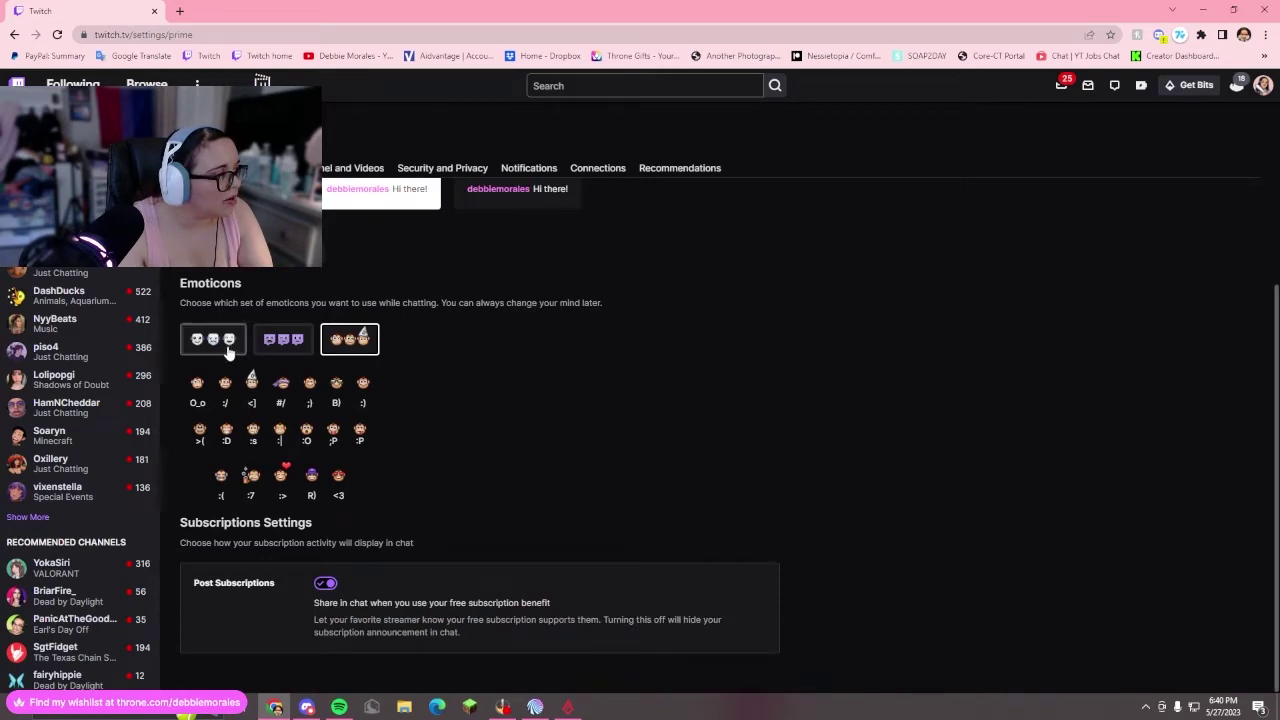
pyautogui.scroll(1, 276, 371)
pyautogui.click(338, 418)
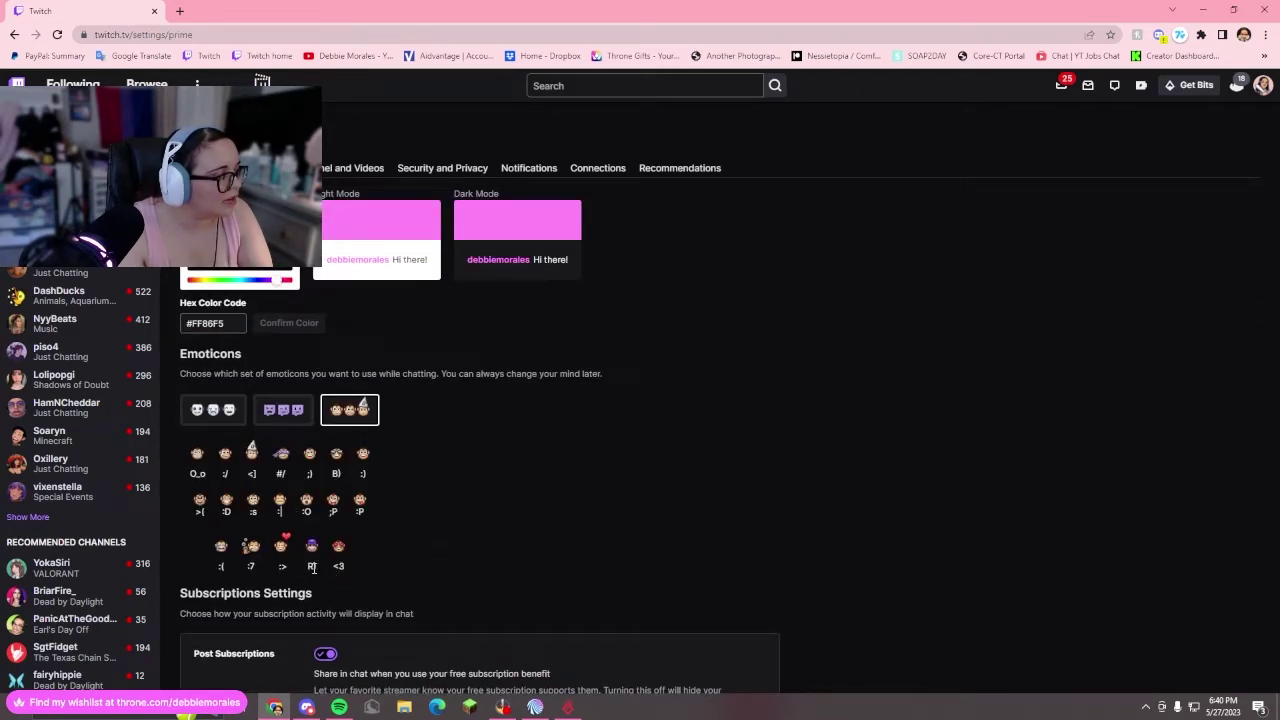
pyautogui.click(230, 418)
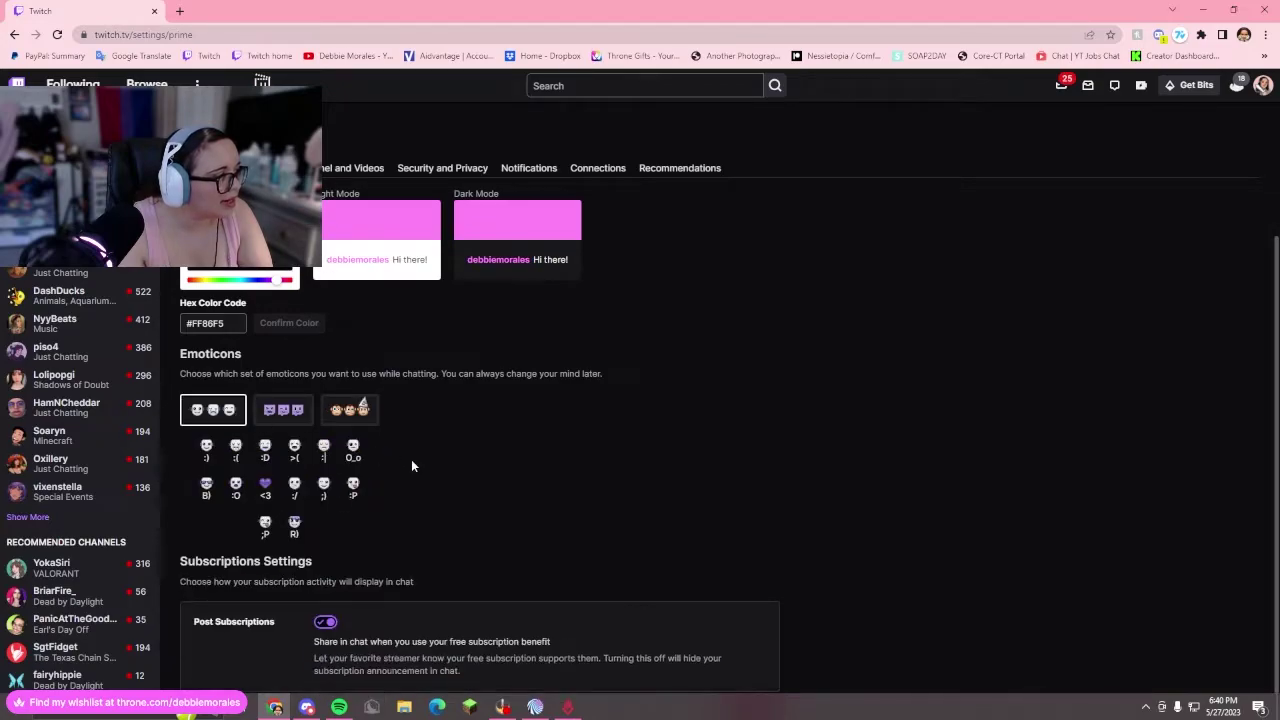
pyautogui.scroll(-1, 472, 480)
pyautogui.scroll(2, 472, 485)
pyautogui.click(14, 34)
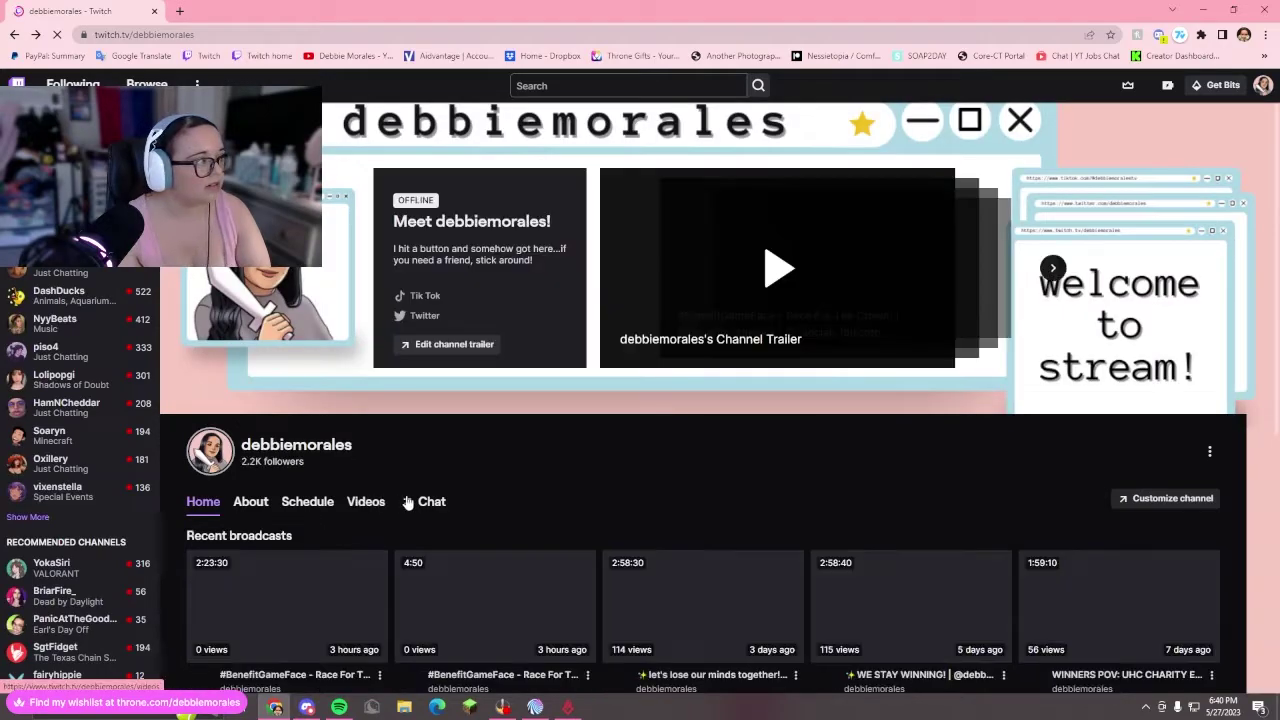
# Step: In Mod View, open the chat's non-mod My Preferences identity settings for editing
pyautogui.hotkey('alt', 'Left')
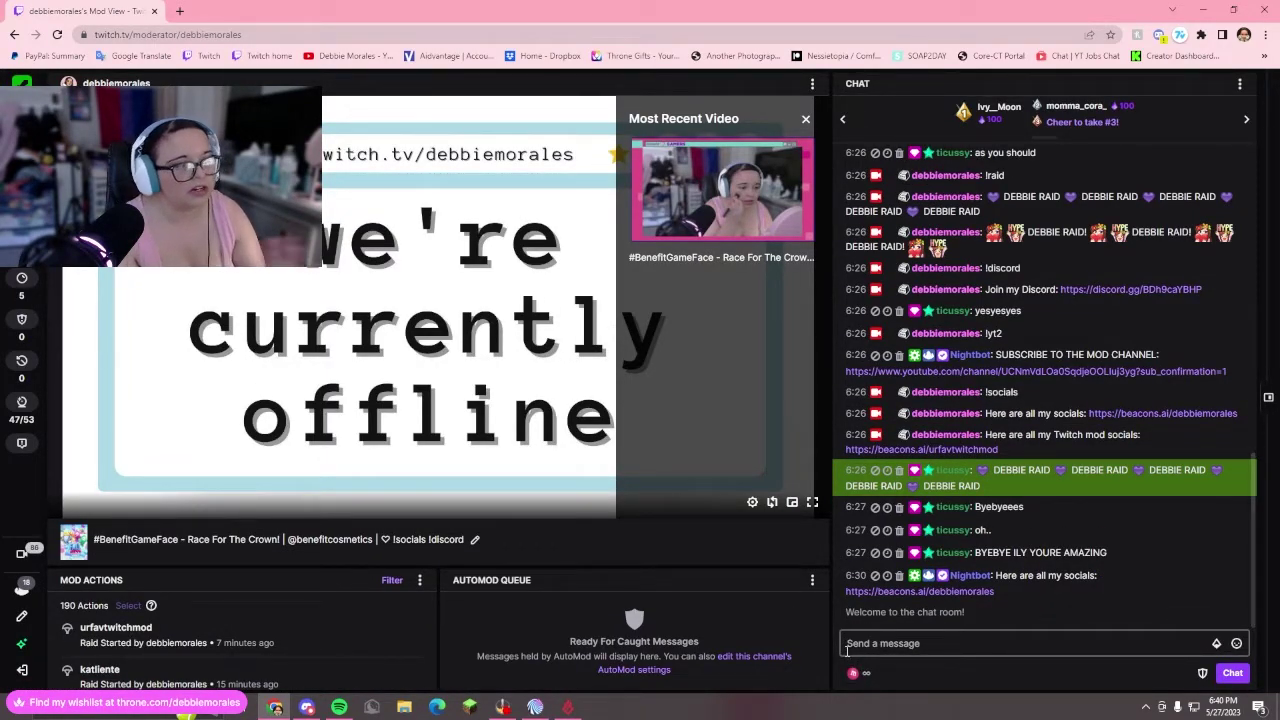
pyautogui.click(1238, 86)
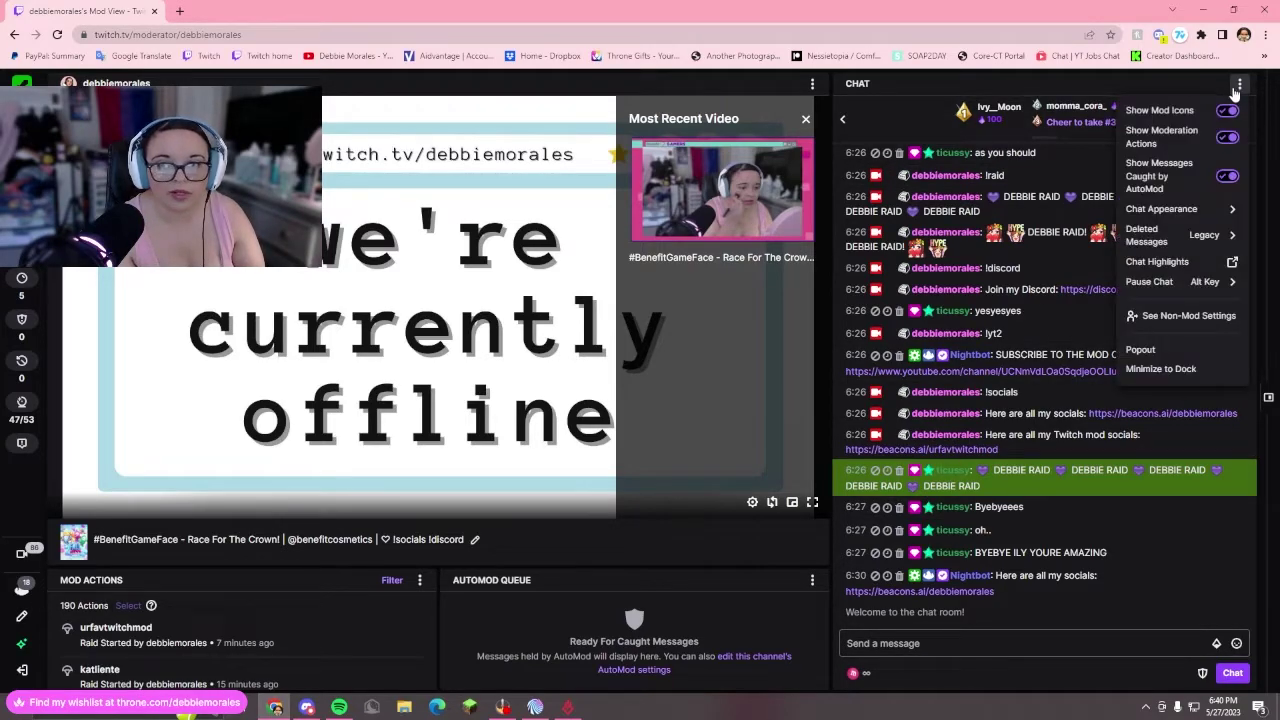
pyautogui.click(1143, 318)
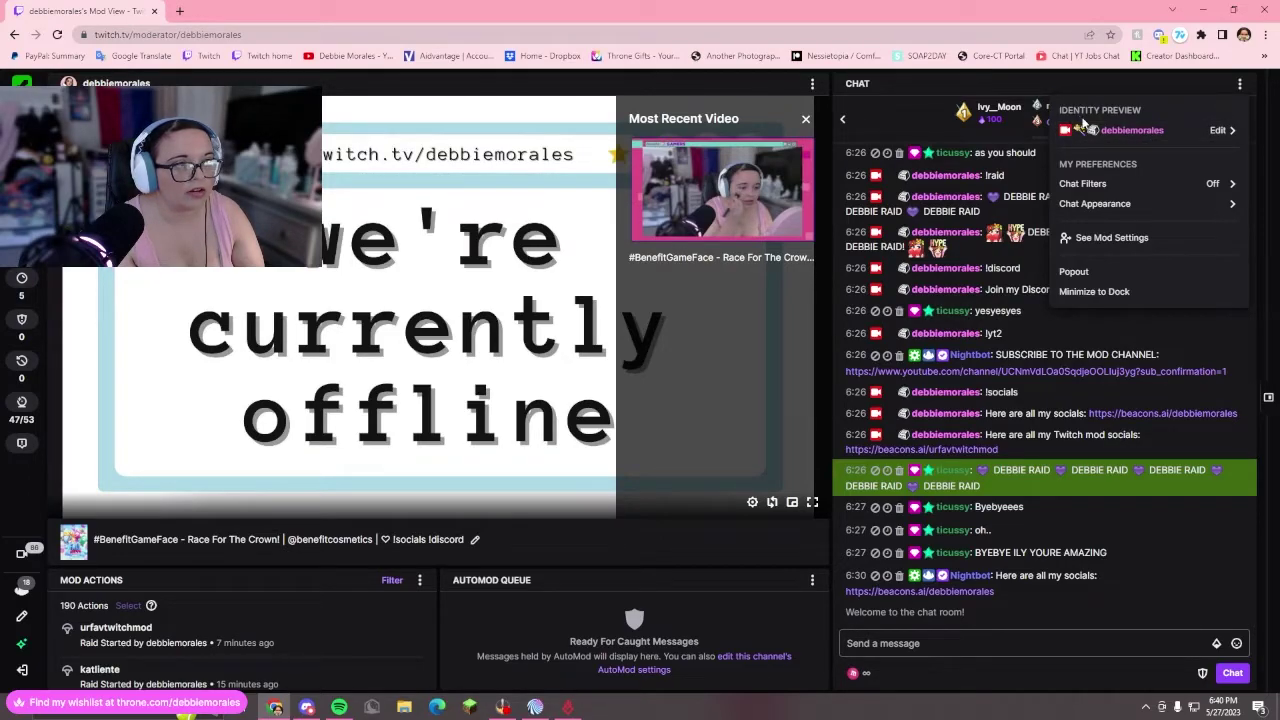
pyautogui.click(1088, 130)
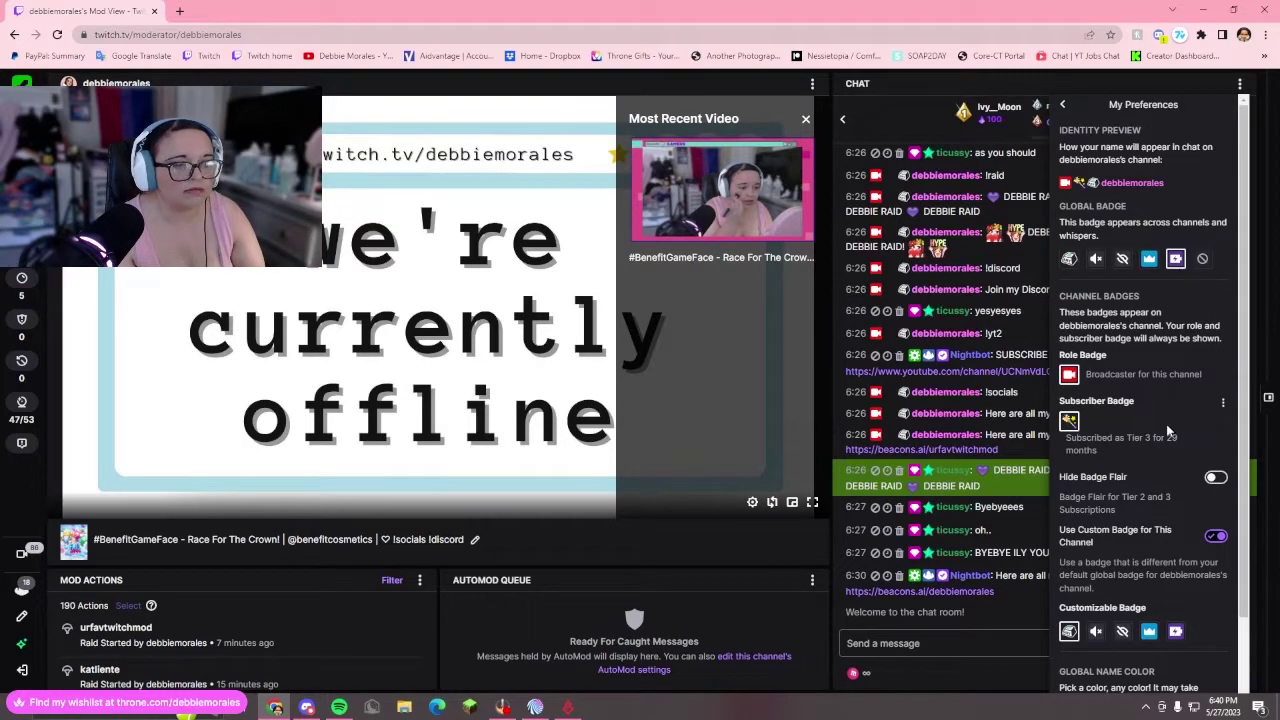
# Step: Choose Turbo as the Customizable Badge for this channel
pyautogui.scroll(-1, 1168, 430)
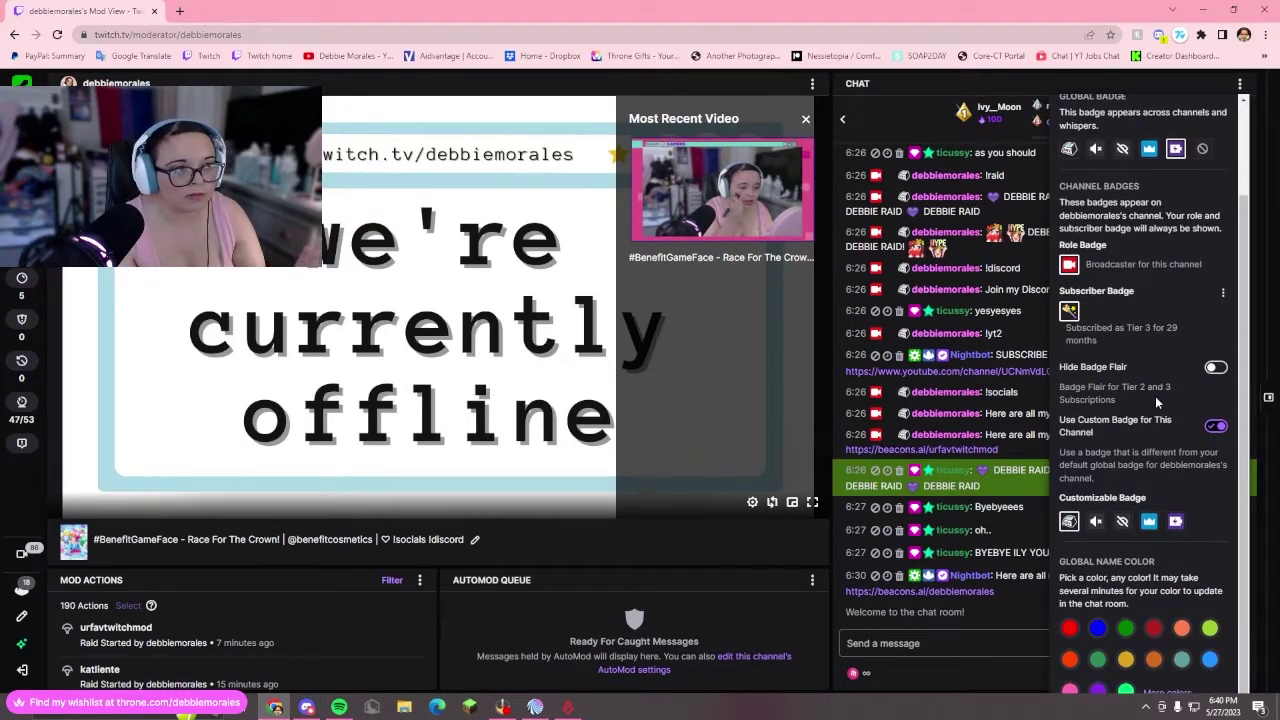
pyautogui.scroll(1, 1155, 396)
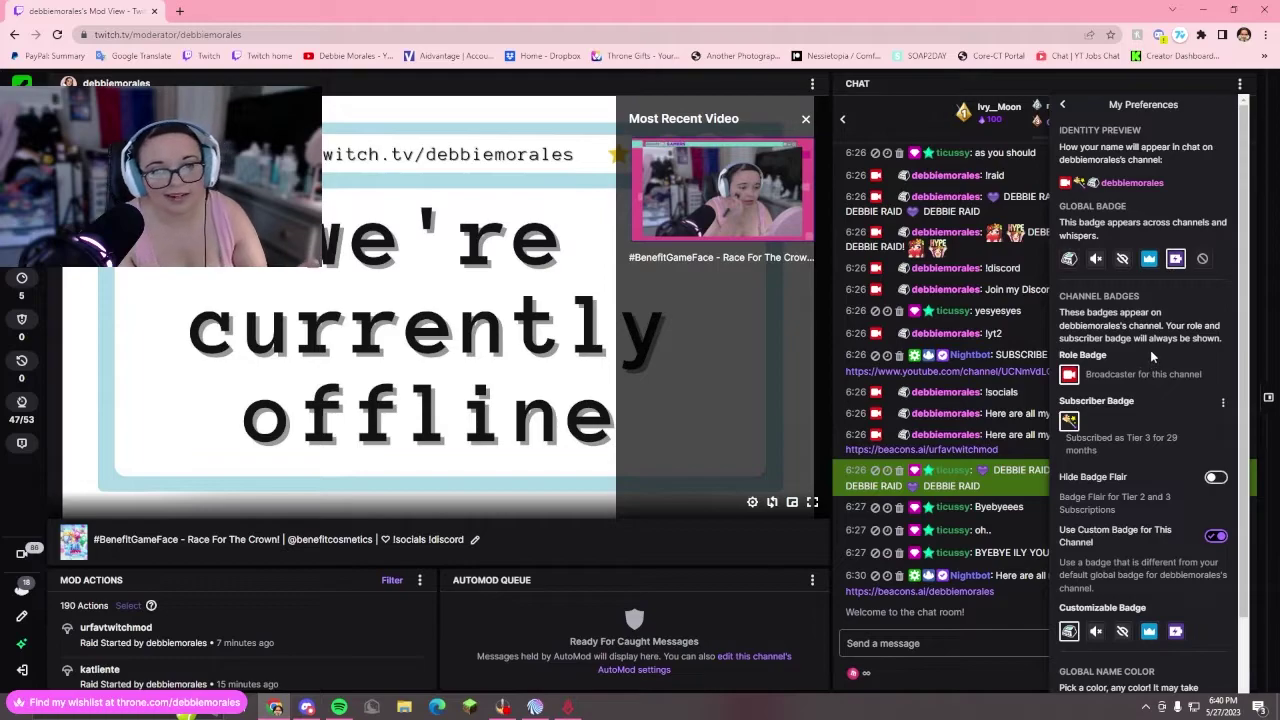
pyautogui.scroll(-1, 1153, 344)
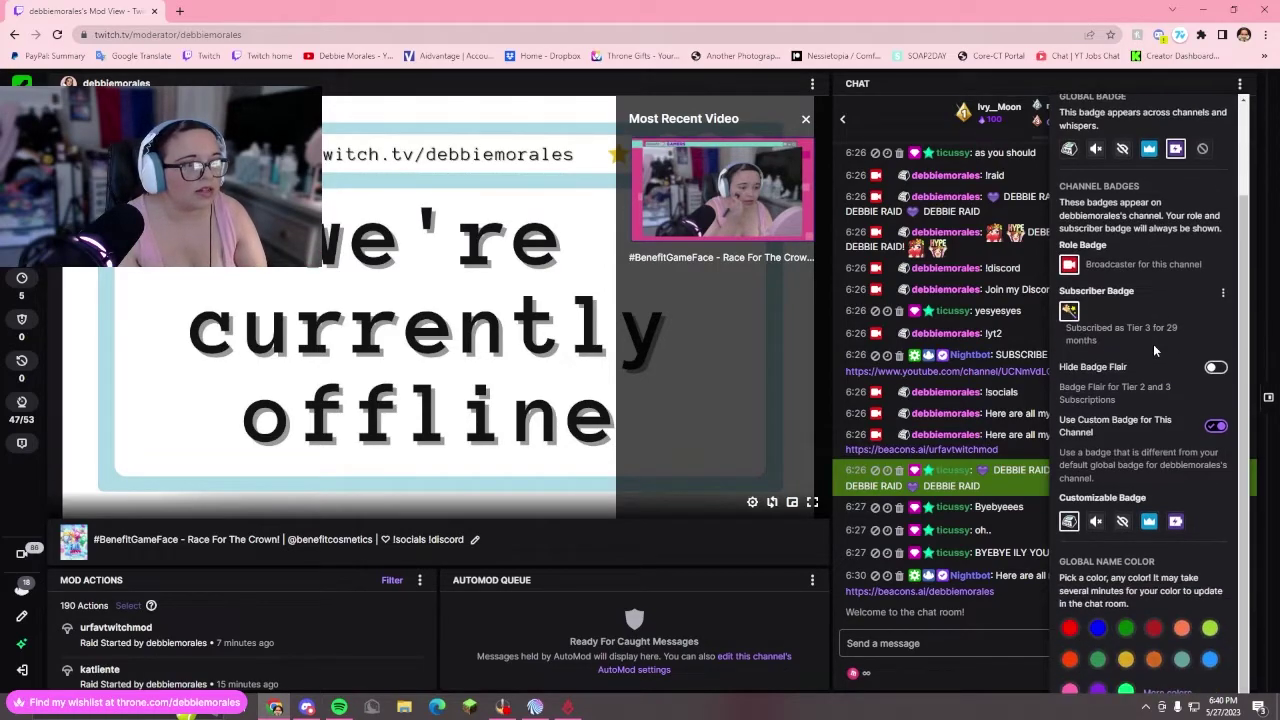
pyautogui.click(1182, 527)
pyautogui.scroll(1, 1133, 418)
pyautogui.scroll(-1, 1133, 410)
pyautogui.scroll(1, 1133, 410)
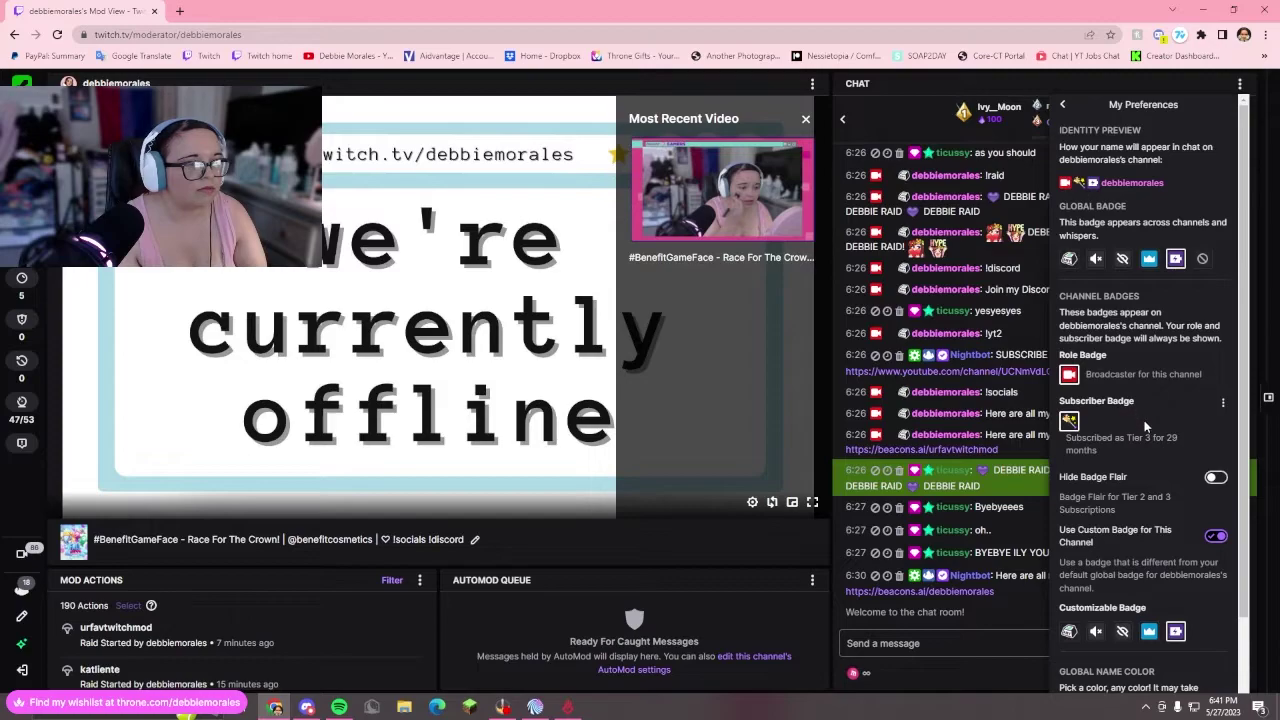
pyautogui.scroll(-1, 1154, 380)
pyautogui.moveTo(1175, 326); pyautogui.dragTo(1093, 346)
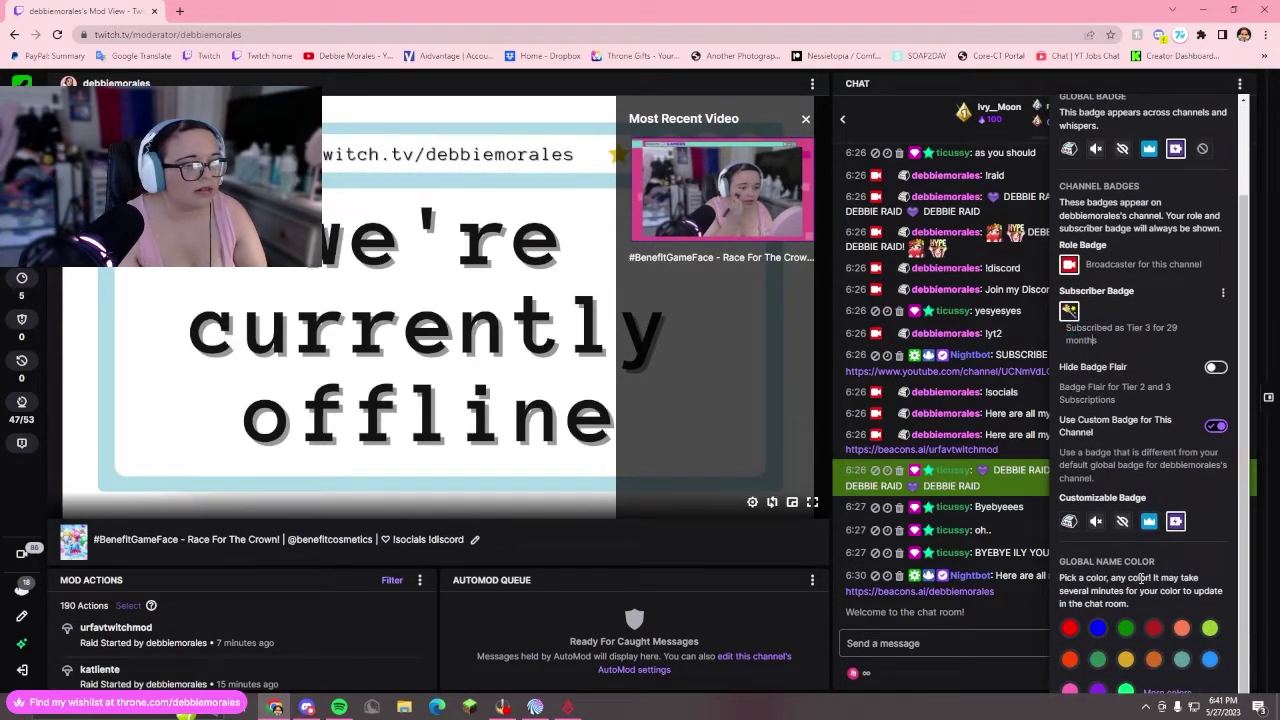
pyautogui.scroll(1, 1140, 530)
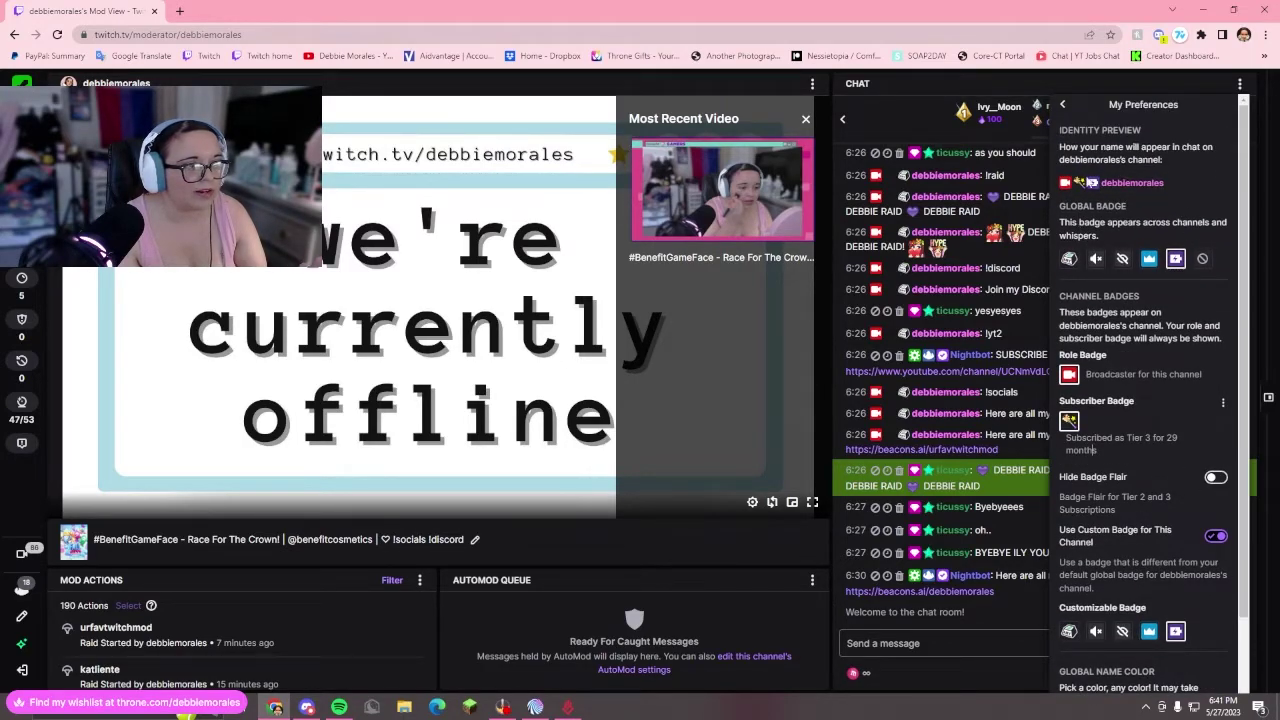
# Step: Close the preferences and send the chat message 'meow'
pyautogui.click(1065, 106)
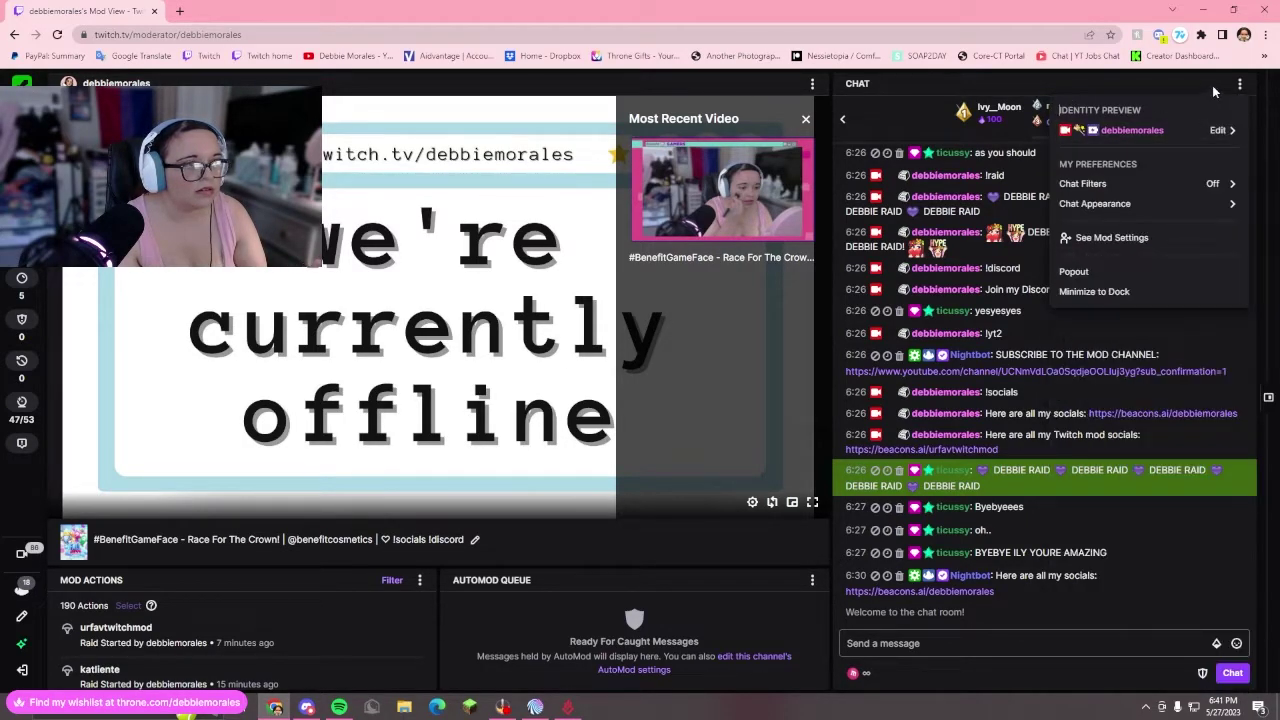
pyautogui.click(1010, 642)
pyautogui.write('meow')
pyautogui.press('Return')
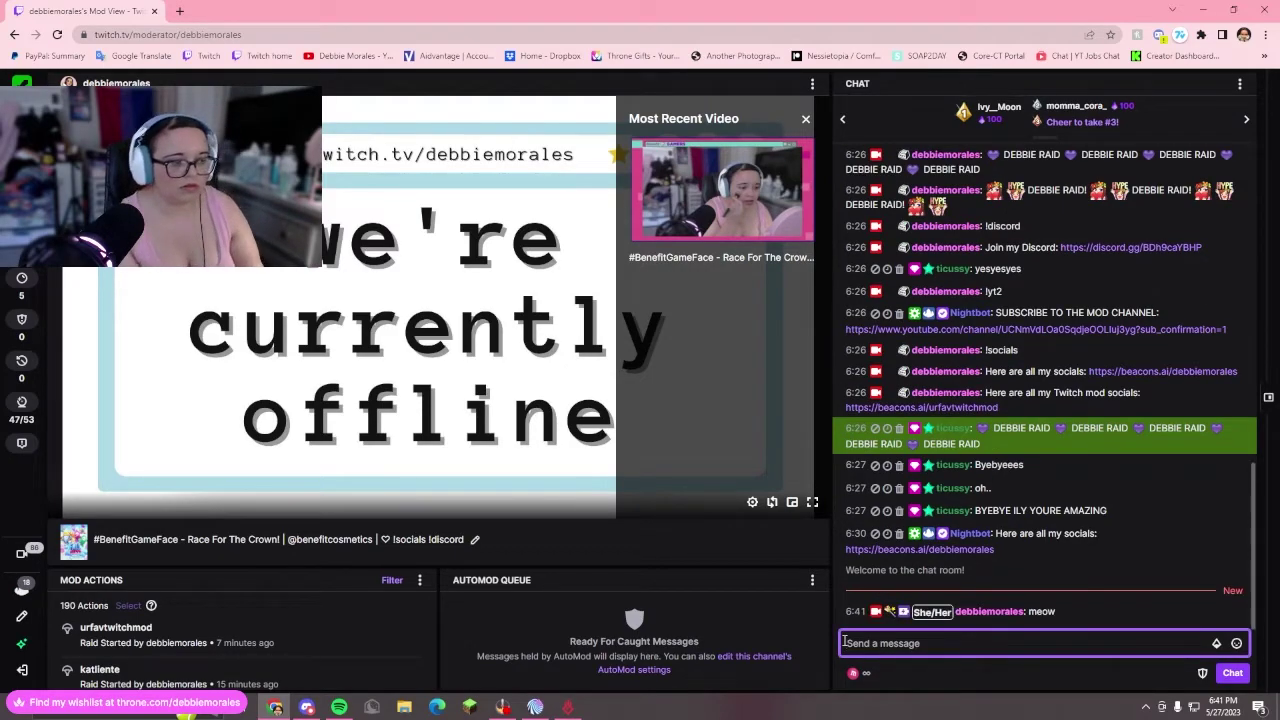